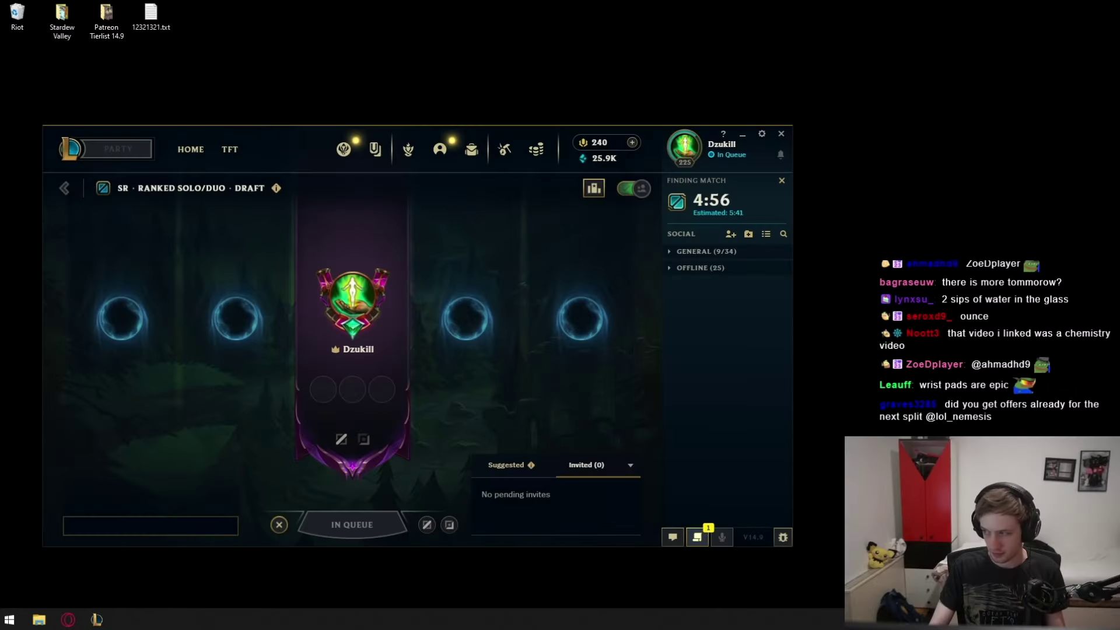
Switch from the queued League client to the Opera window with the MSI lane swaps thread
{"action": "key", "text": "alt+Tab"}
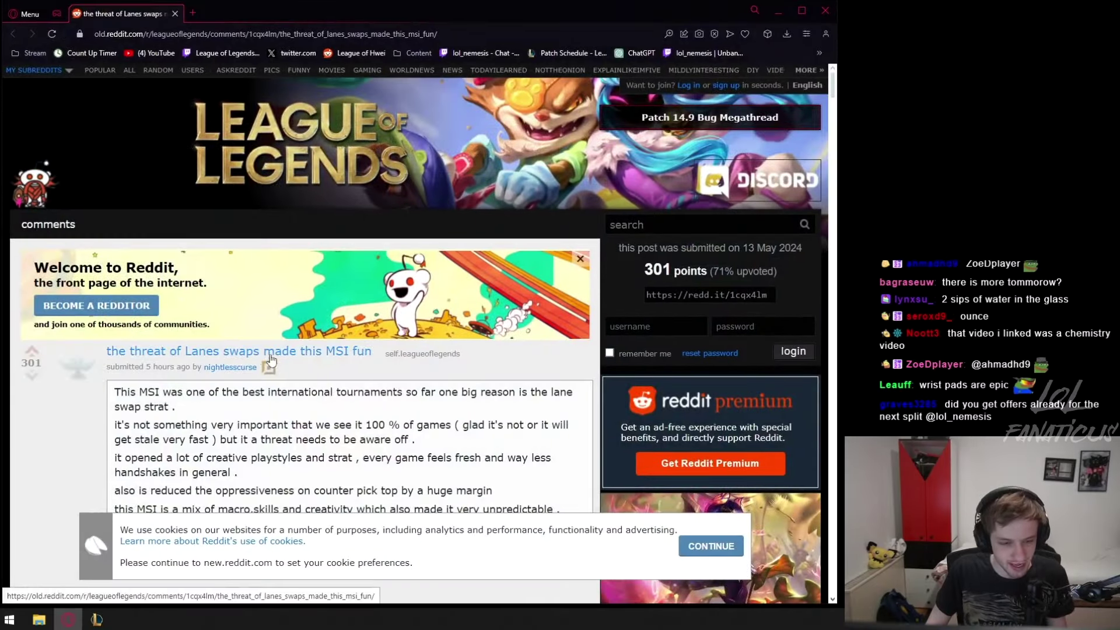
{"action": "scroll", "coordinate": [270, 361], "scroll_direction": "down", "scroll_amount": 2}
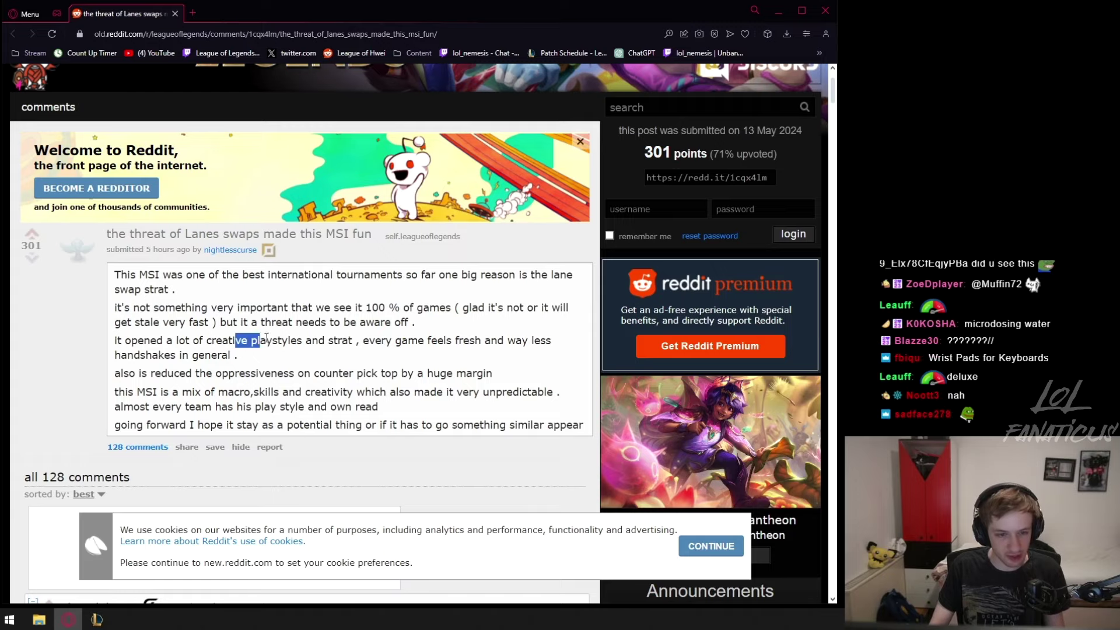
{"action": "left_click_drag", "start_coordinate": [266, 341], "coordinate": [341, 326]}
Clear the text selection in the lane swaps post body
{"action": "left_click", "coordinate": [238, 327]}
{"action": "scroll", "coordinate": [237, 326], "scroll_direction": "down", "scroll_amount": 1}
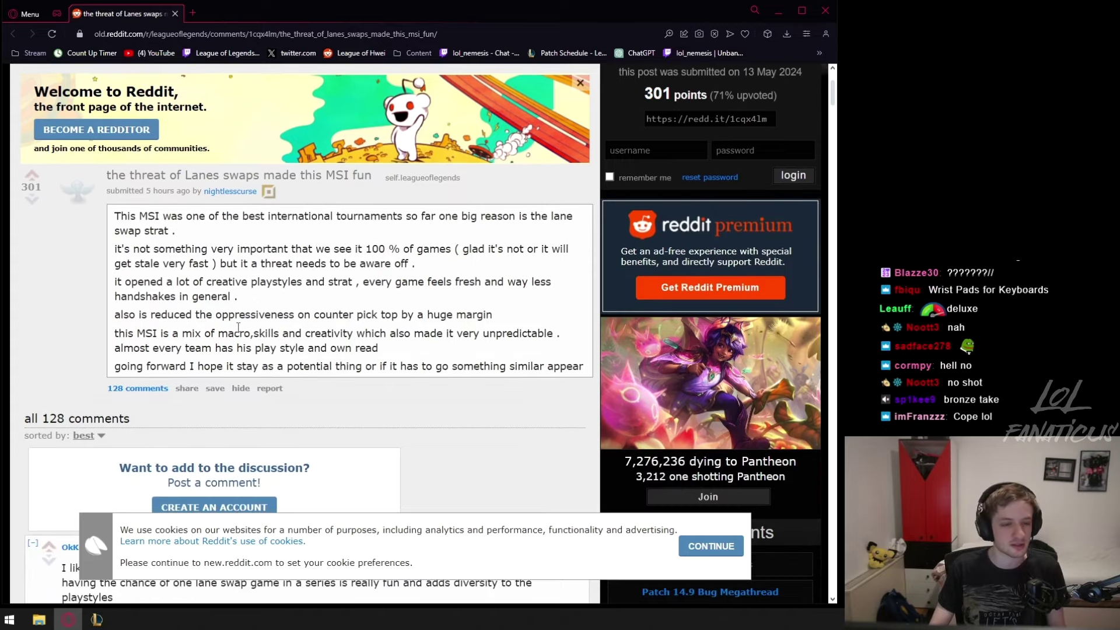
{"action": "scroll", "coordinate": [237, 327], "scroll_direction": "down", "scroll_amount": 1}
{"action": "scroll", "coordinate": [242, 194], "scroll_direction": "down", "scroll_amount": 3}
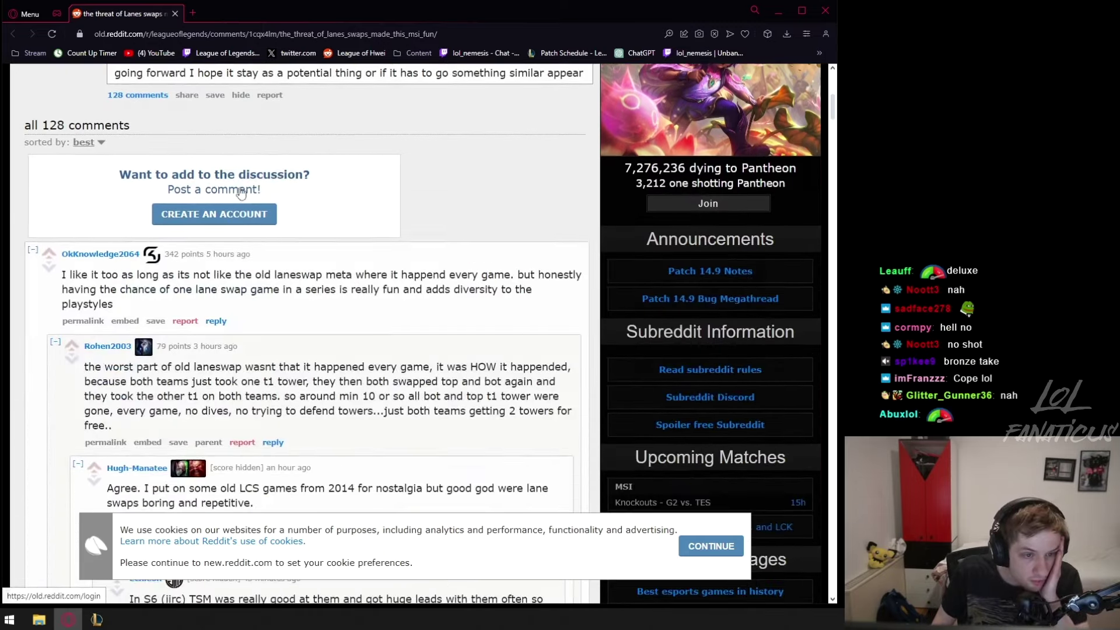
{"action": "left_click", "coordinate": [39, 304]}
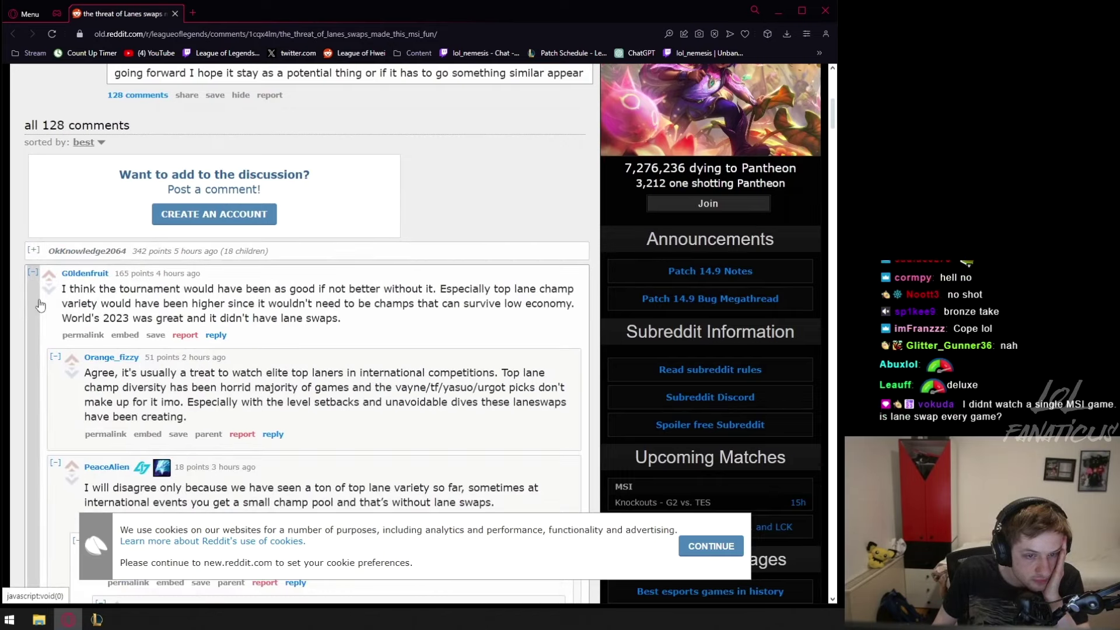
{"action": "left_click", "coordinate": [39, 303]}
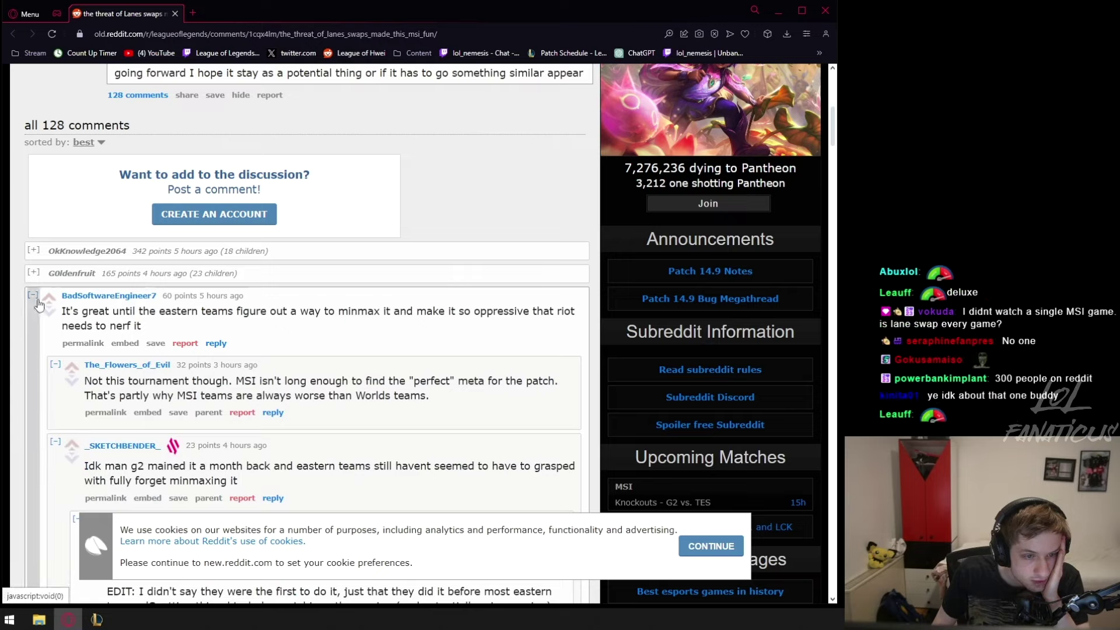
{"action": "left_click", "coordinate": [38, 312]}
{"action": "left_click", "coordinate": [35, 324]}
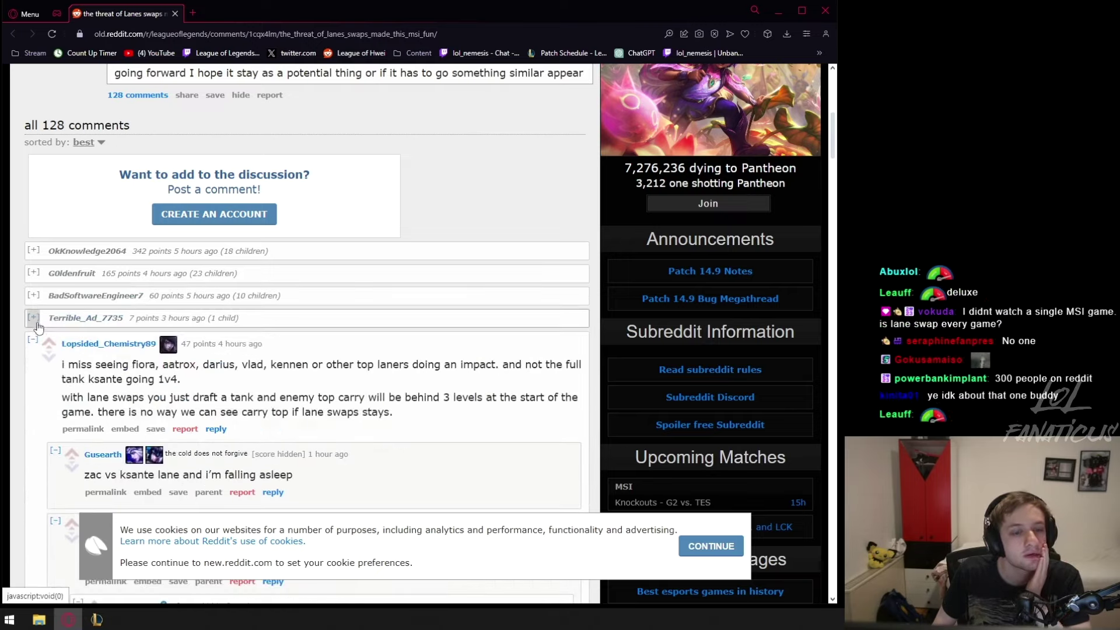
{"action": "scroll", "coordinate": [38, 334], "scroll_direction": "down", "scroll_amount": 2}
{"action": "left_click", "coordinate": [35, 334]}
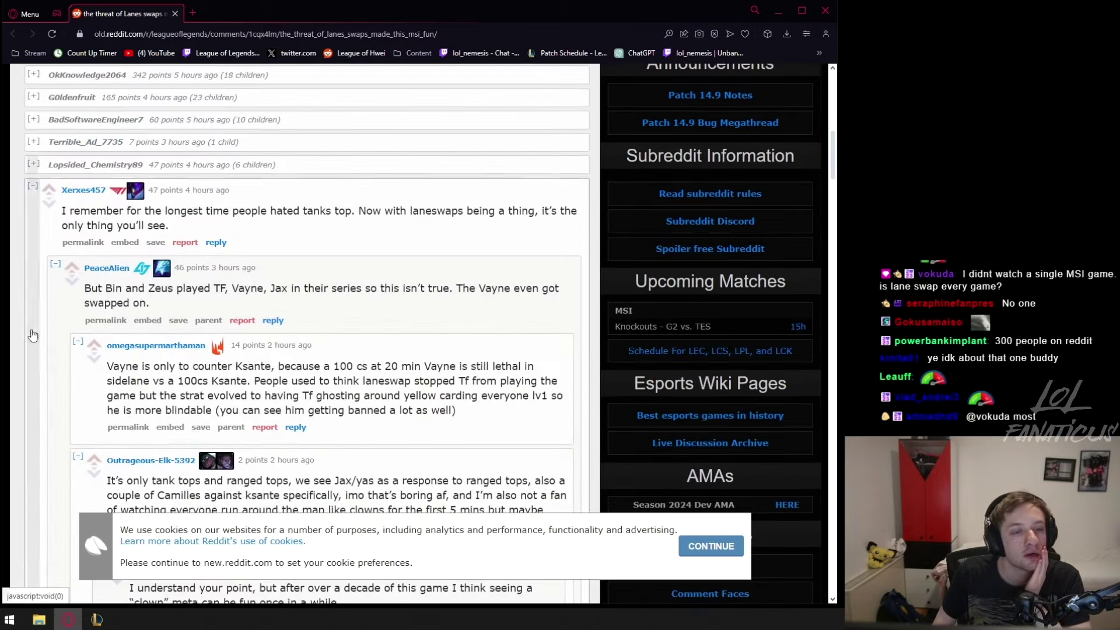
{"action": "scroll", "coordinate": [35, 334], "scroll_direction": "up", "scroll_amount": 2}
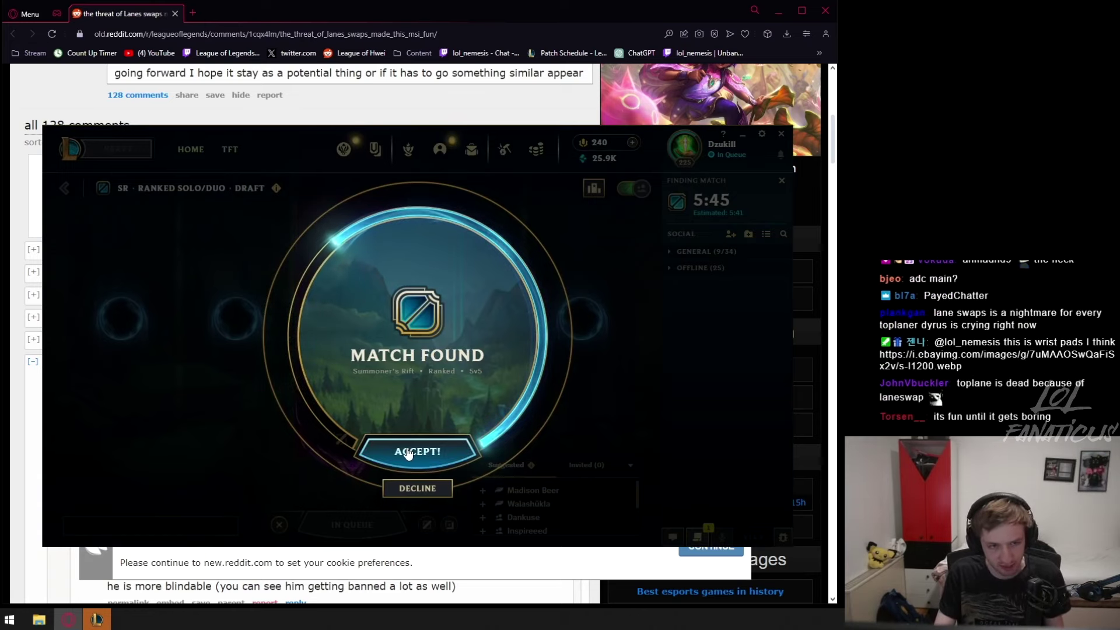
Accept the found ranked match in the League client and return to the Reddit page
{"action": "left_click", "coordinate": [407, 454]}
{"action": "left_click", "coordinate": [521, 7]}
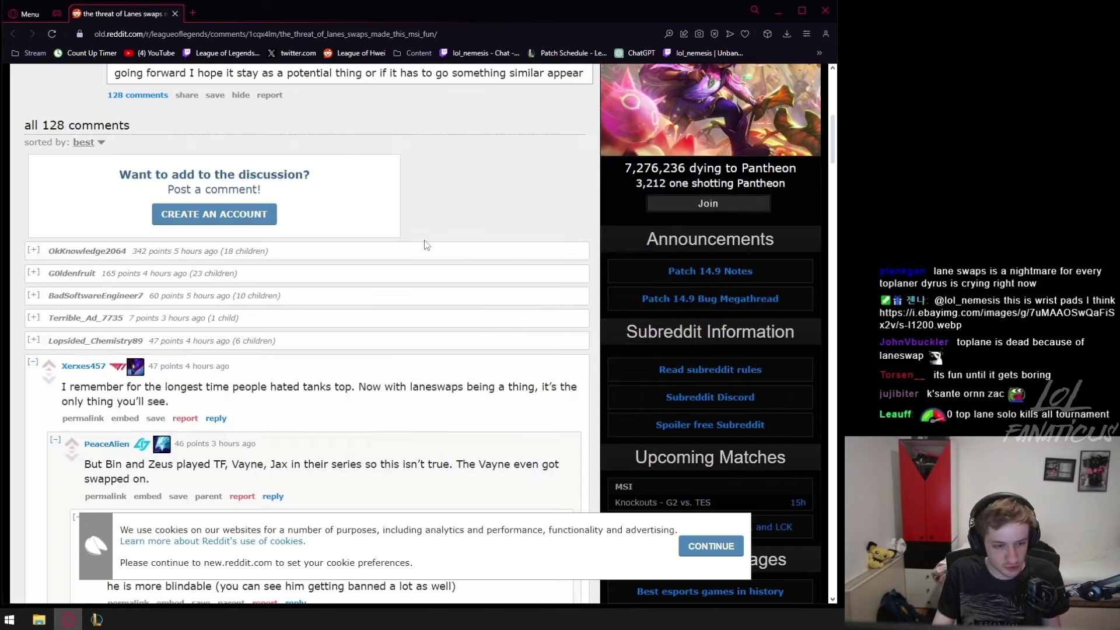
{"action": "scroll", "coordinate": [430, 245], "scroll_direction": "up", "scroll_amount": 2}
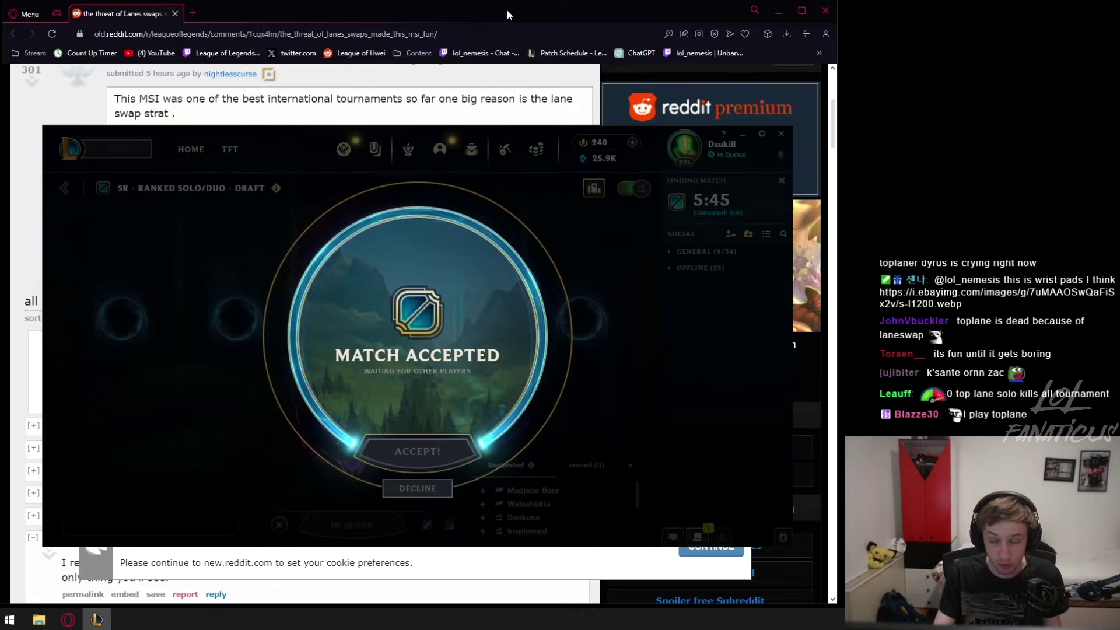
{"action": "left_click", "coordinate": [506, 8]}
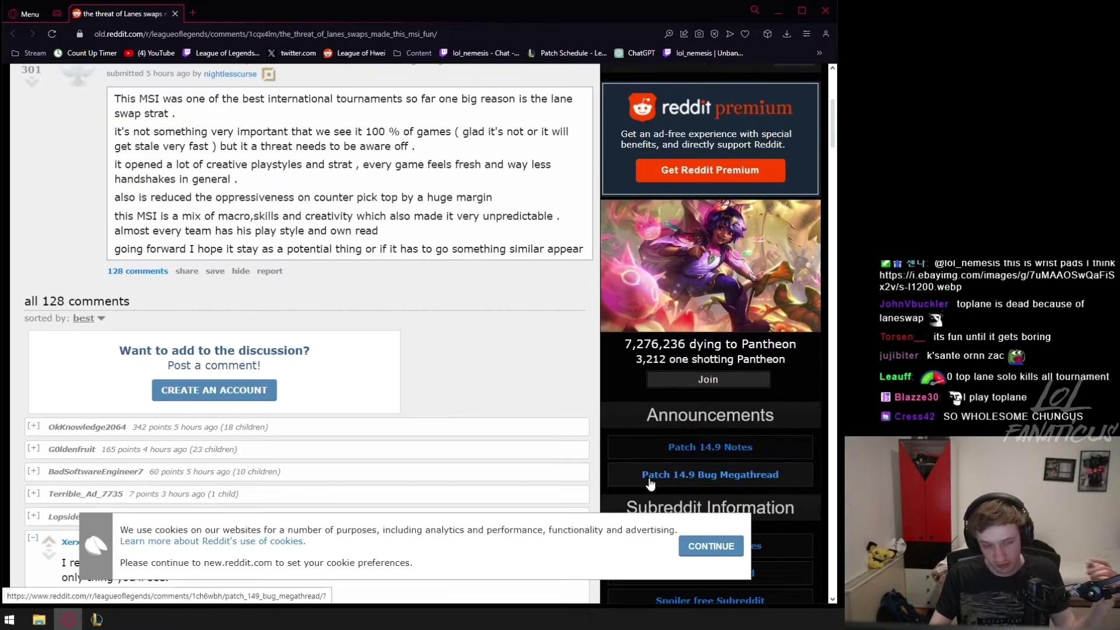
{"action": "key", "text": "alt+Tab"}
{"action": "scroll", "coordinate": [409, 327], "scroll_direction": "down", "scroll_amount": 3}
{"action": "scroll", "coordinate": [408, 327], "scroll_direction": "down", "scroll_amount": 5}
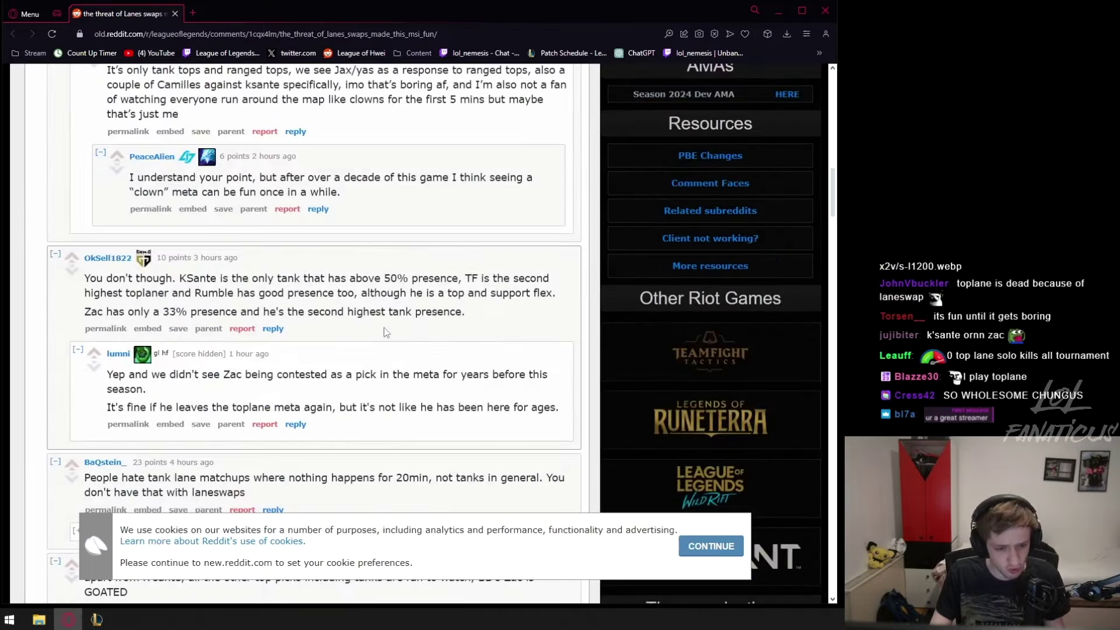